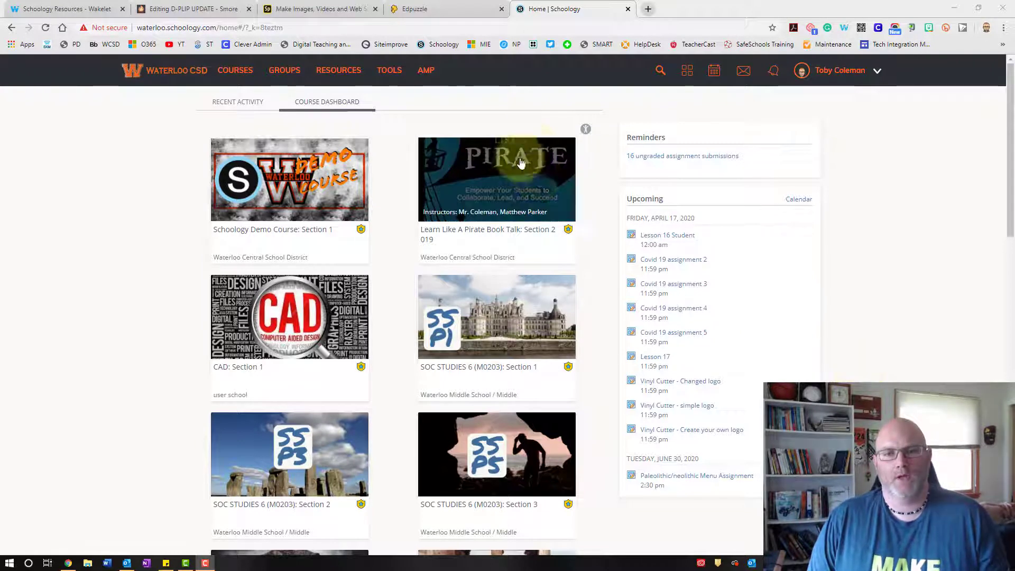
# - Open the Learn Like A Pirate course's Edpuzzle app and create its linked Edpuzzle class
pyautogui.click(491, 189)
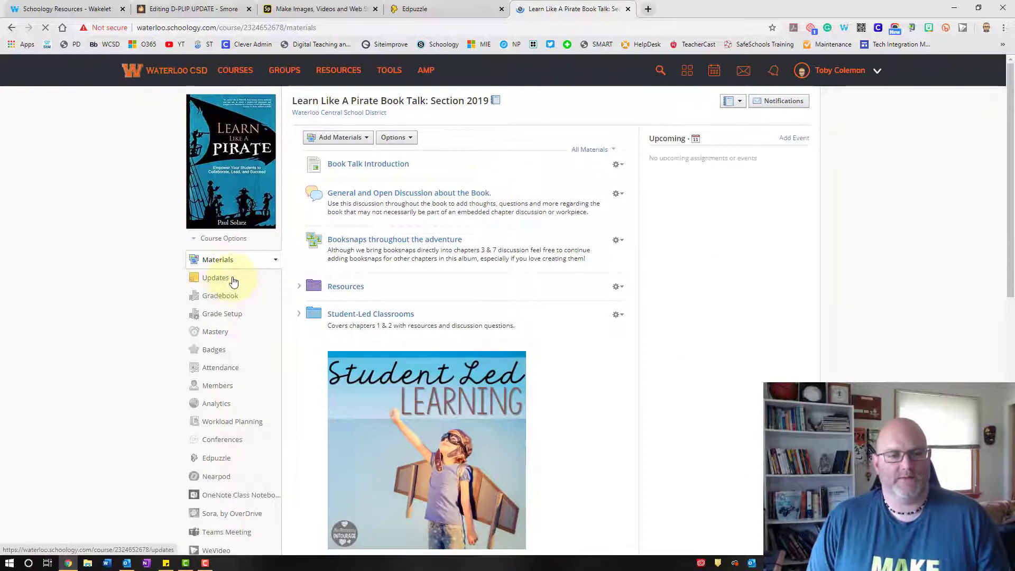
pyautogui.click(229, 464)
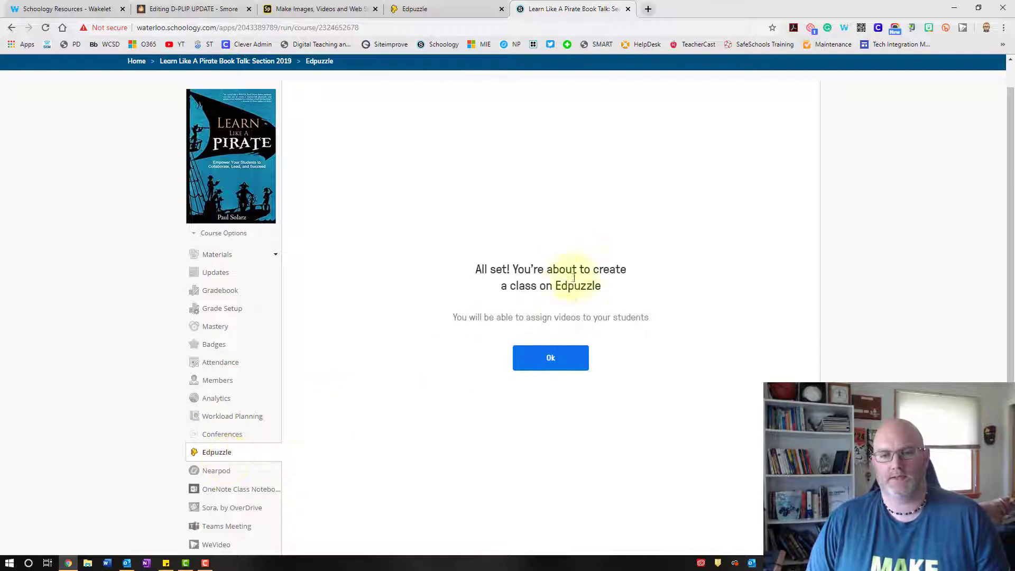
pyautogui.click(554, 365)
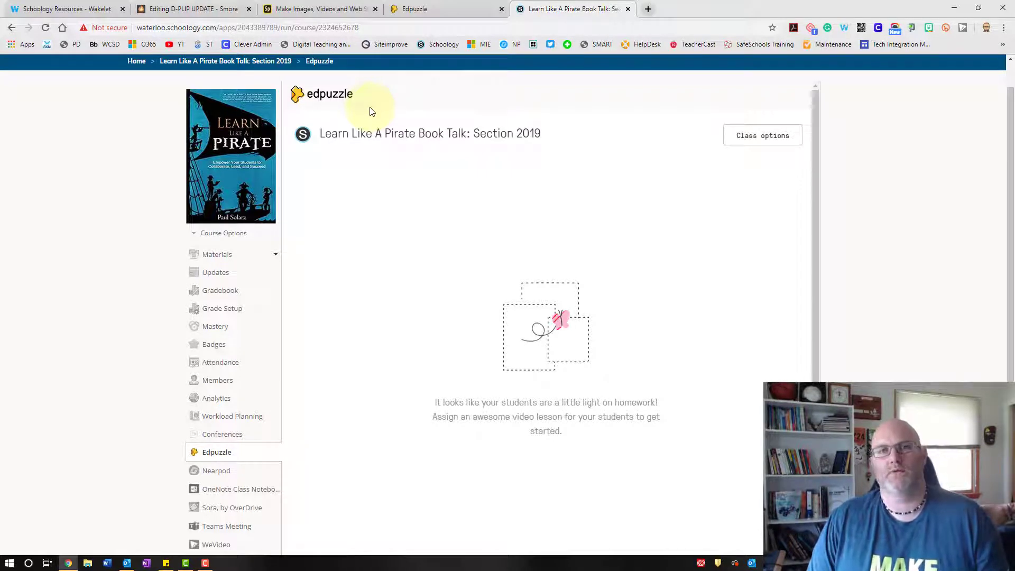
# - Switch to the Edpuzzle tab and reload the My Classes page to show the new class
pyautogui.click(458, 12)
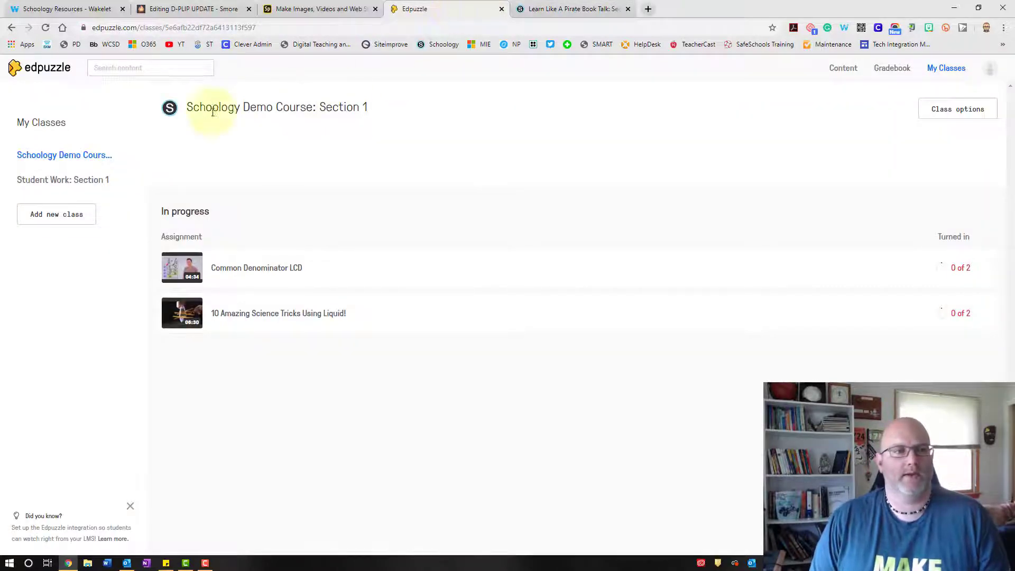
pyautogui.click(46, 28)
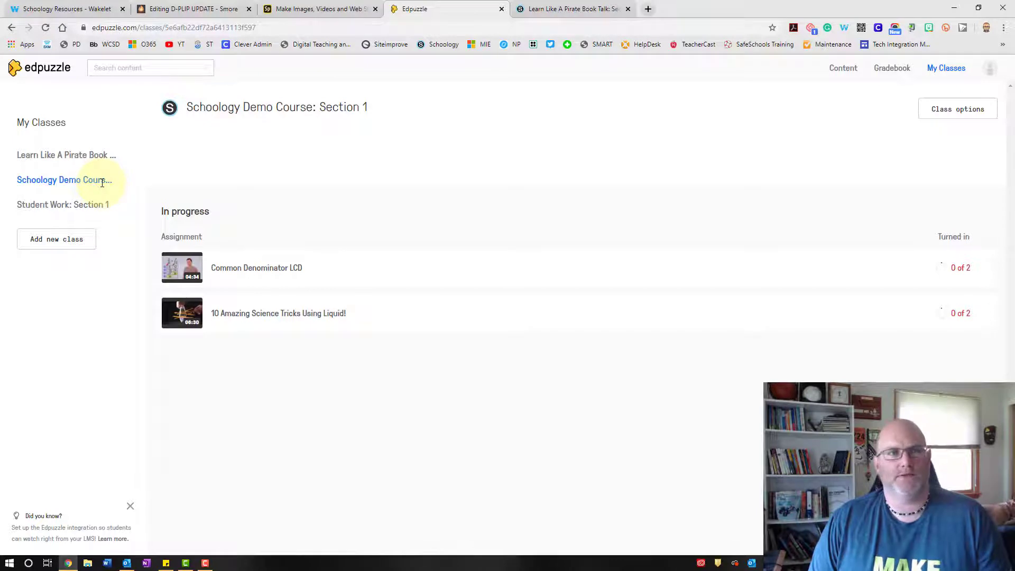
# - Go to the Edpuzzle content home and open the Homophones video
pyautogui.click(40, 69)
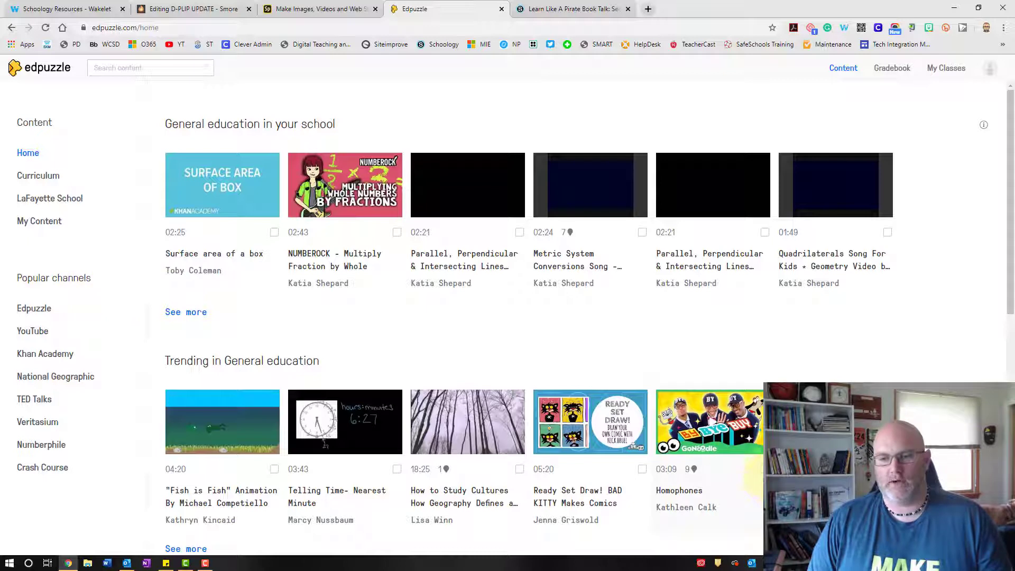
pyautogui.click(763, 470)
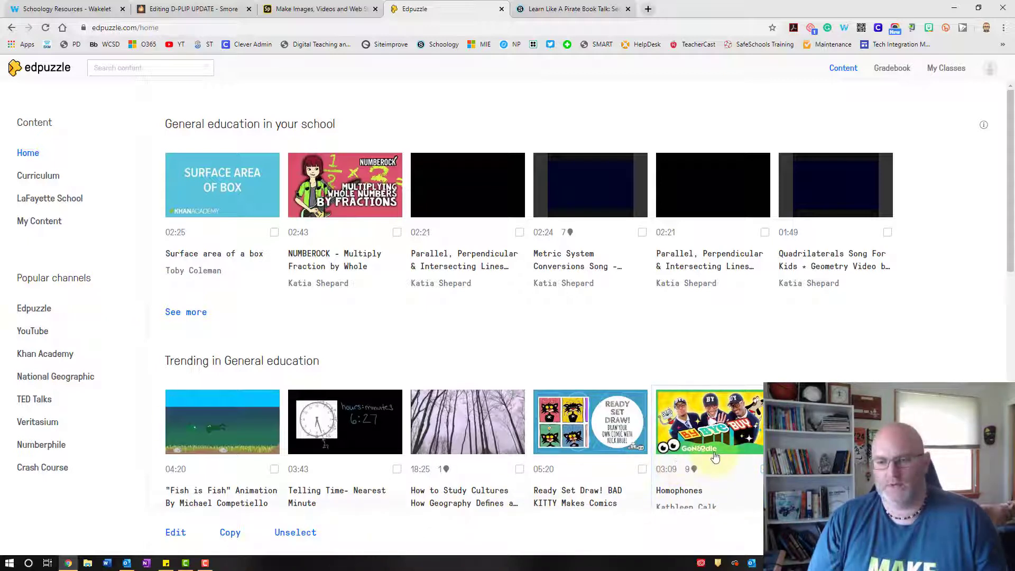
pyautogui.click(727, 439)
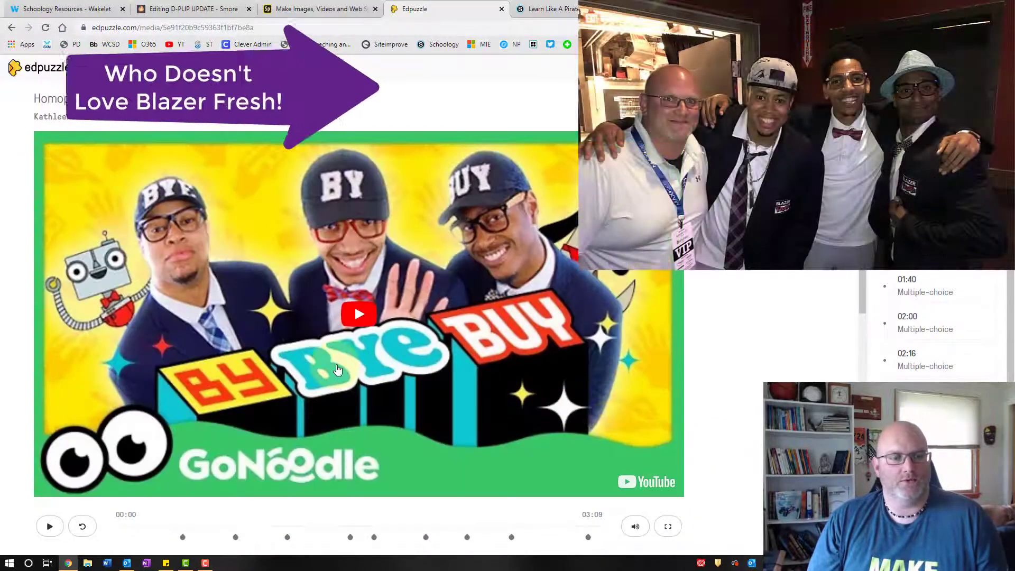
pyautogui.scroll(-3, 335, 370)
pyautogui.scroll(-1, 351, 385)
pyautogui.scroll(4, 351, 386)
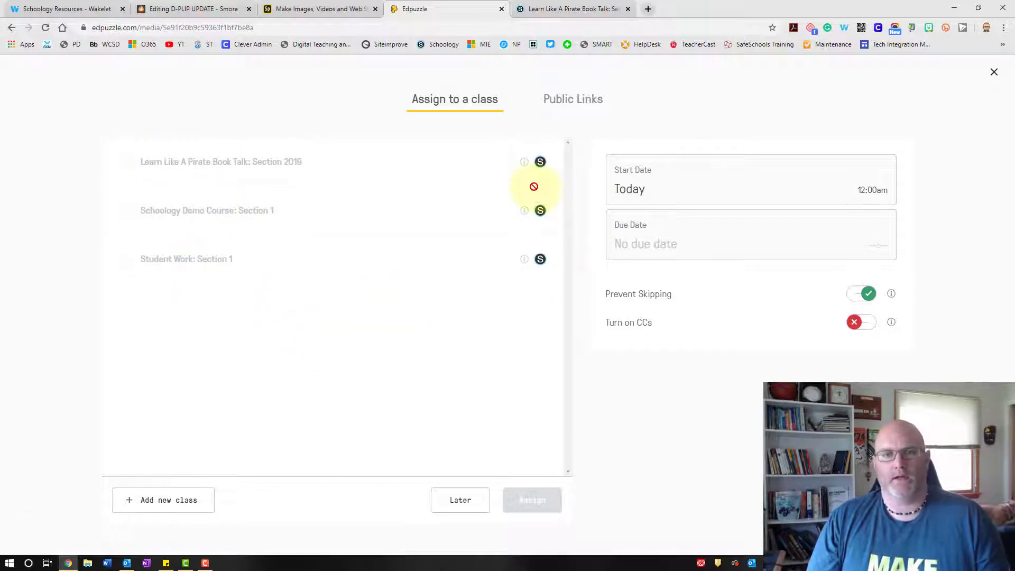
pyautogui.moveTo(528, 165)
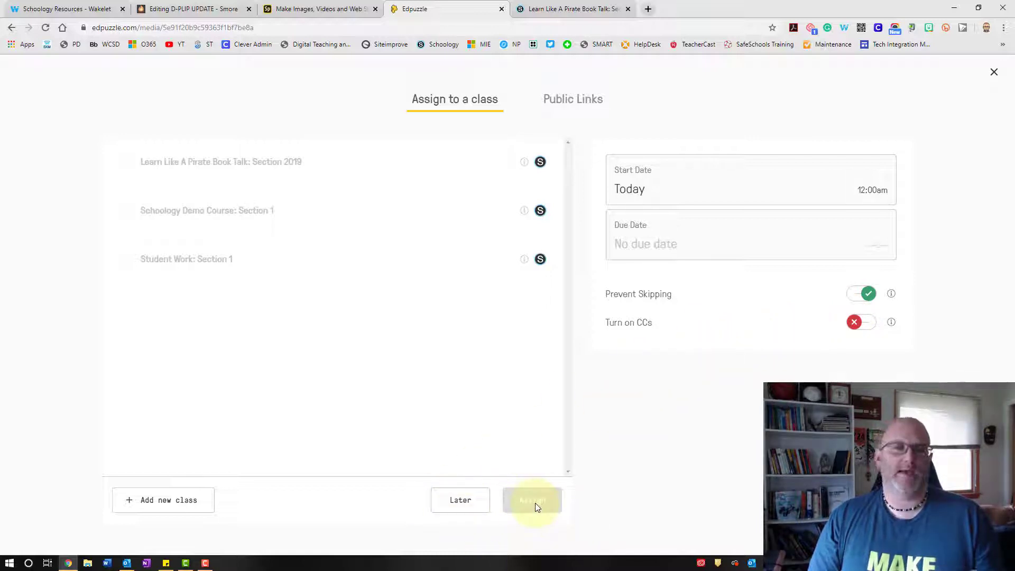
pyautogui.click(465, 502)
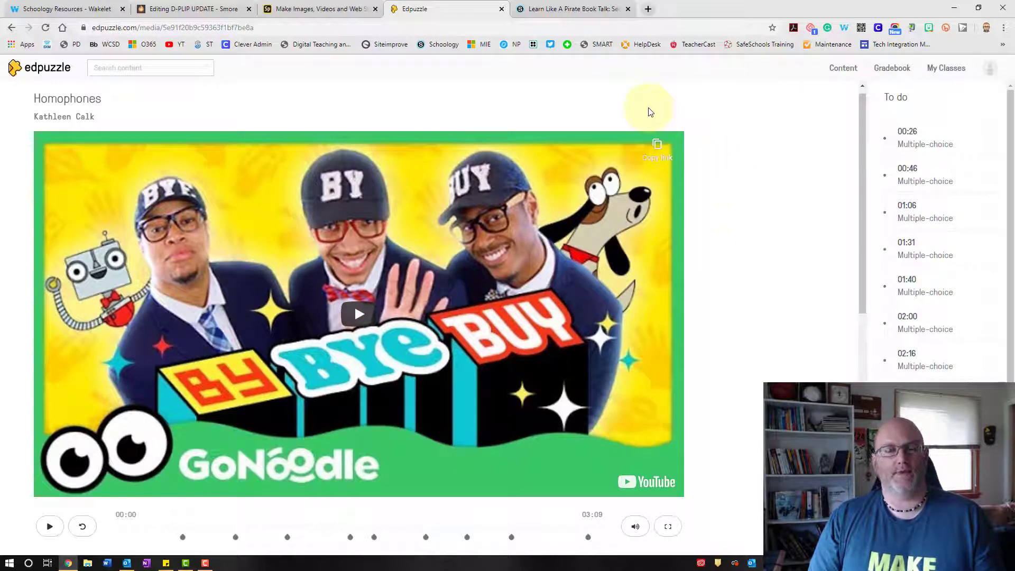
# - Return to the Schoology tab and go back to the home course dashboard
pyautogui.click(557, 9)
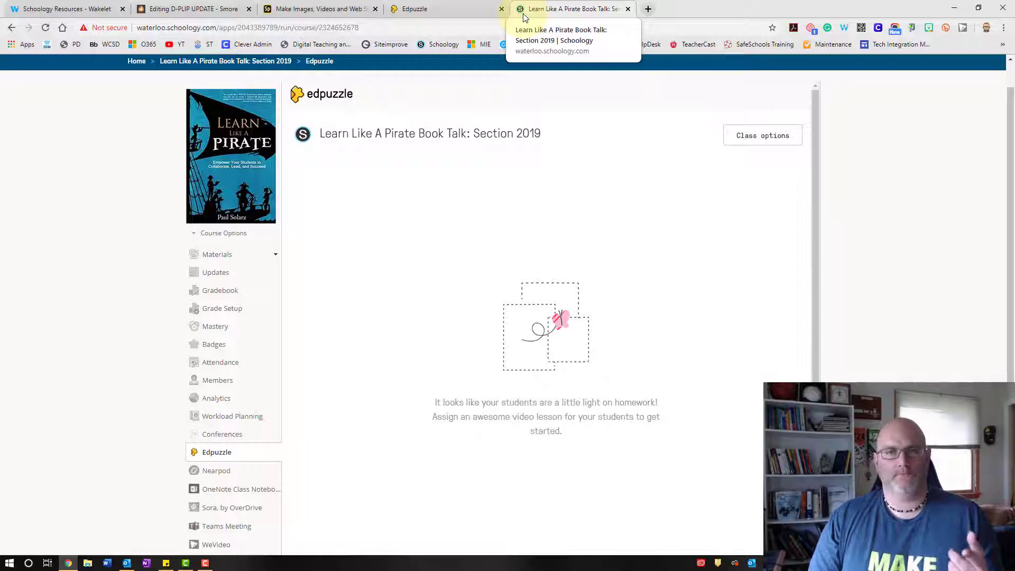
pyautogui.click(233, 62)
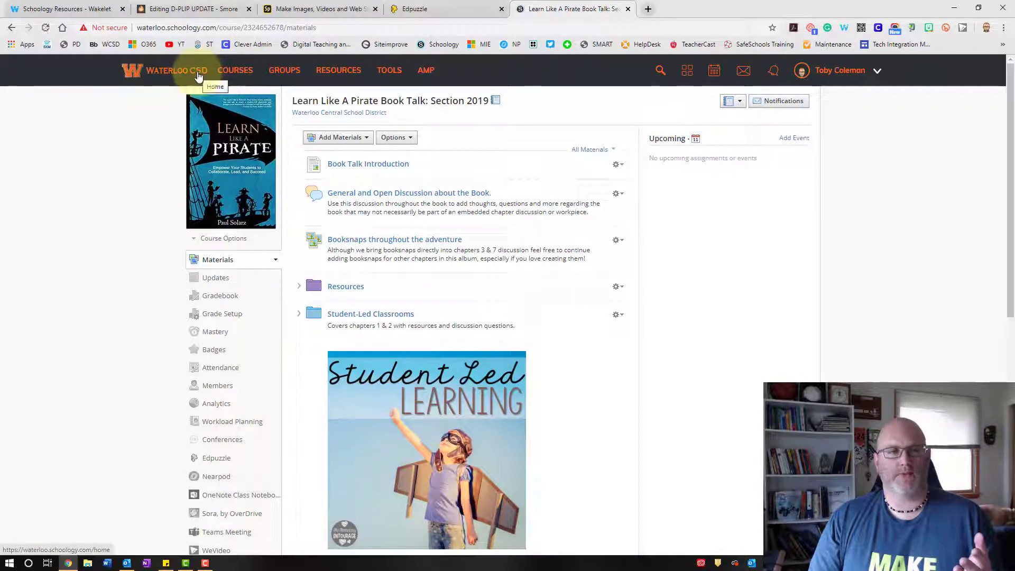
pyautogui.click(198, 77)
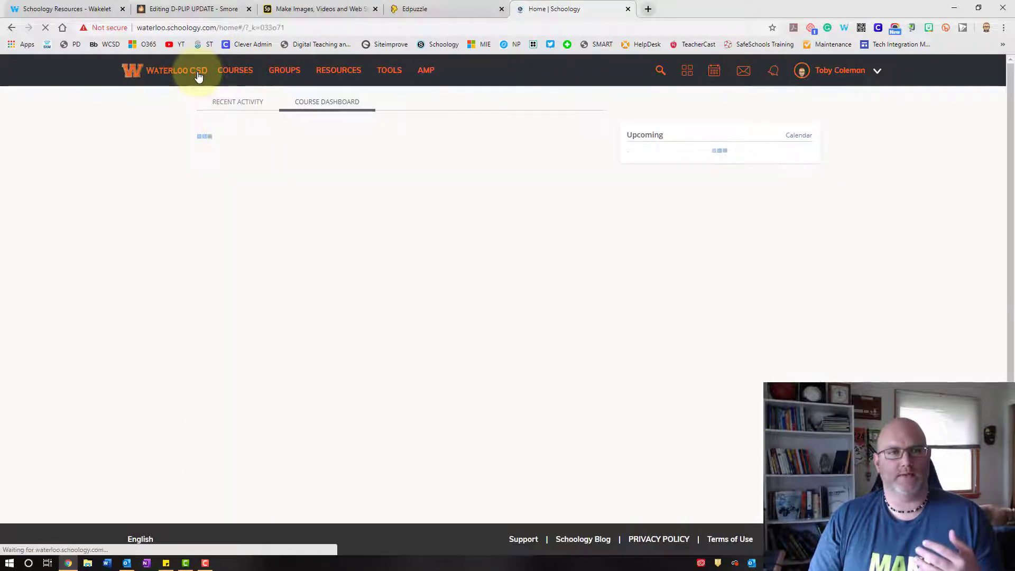
# - Open the Schoology Demo Course's Edpuzzle page, then go back to its materials
pyautogui.click(243, 175)
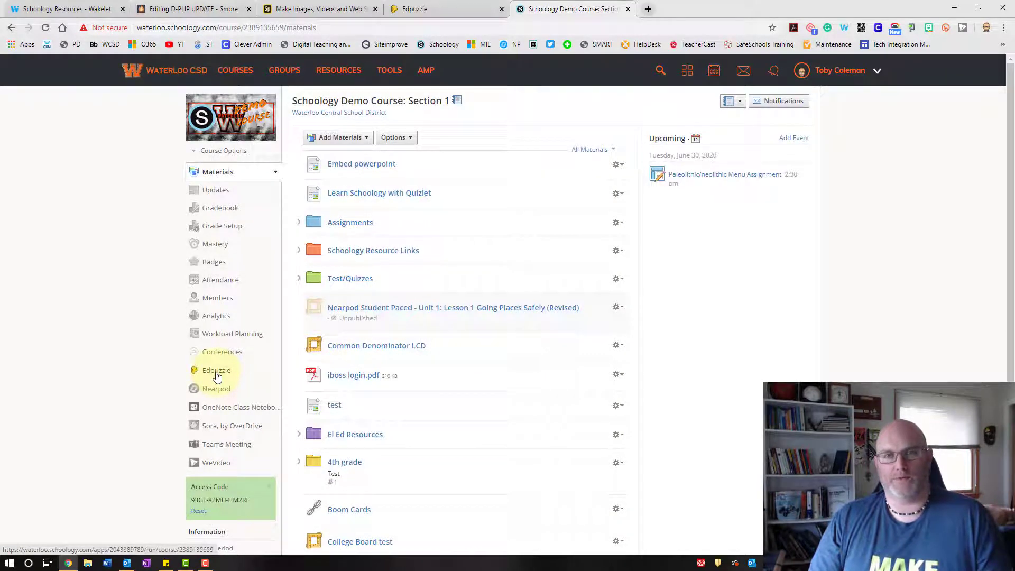
pyautogui.click(217, 371)
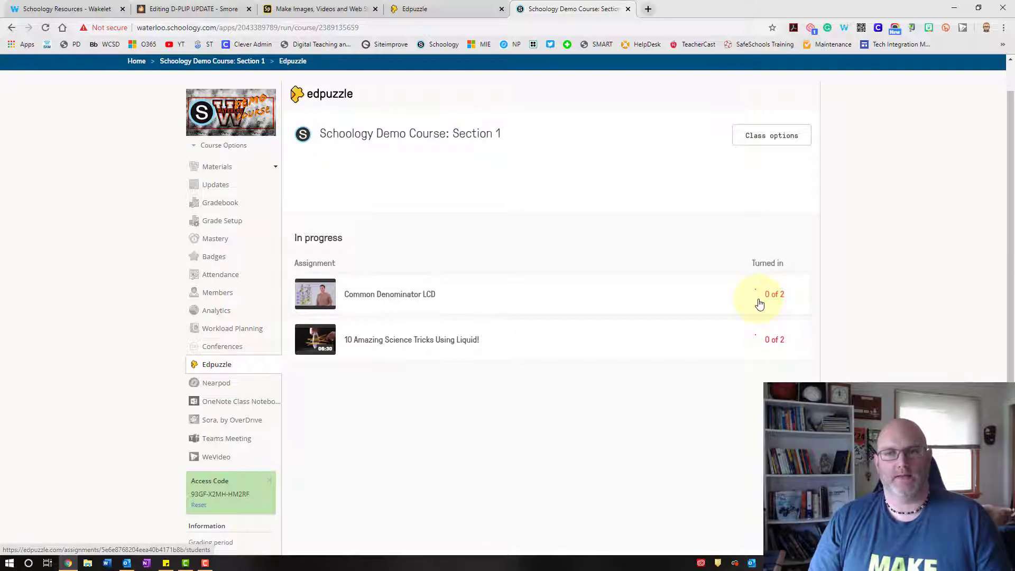
pyautogui.click(218, 167)
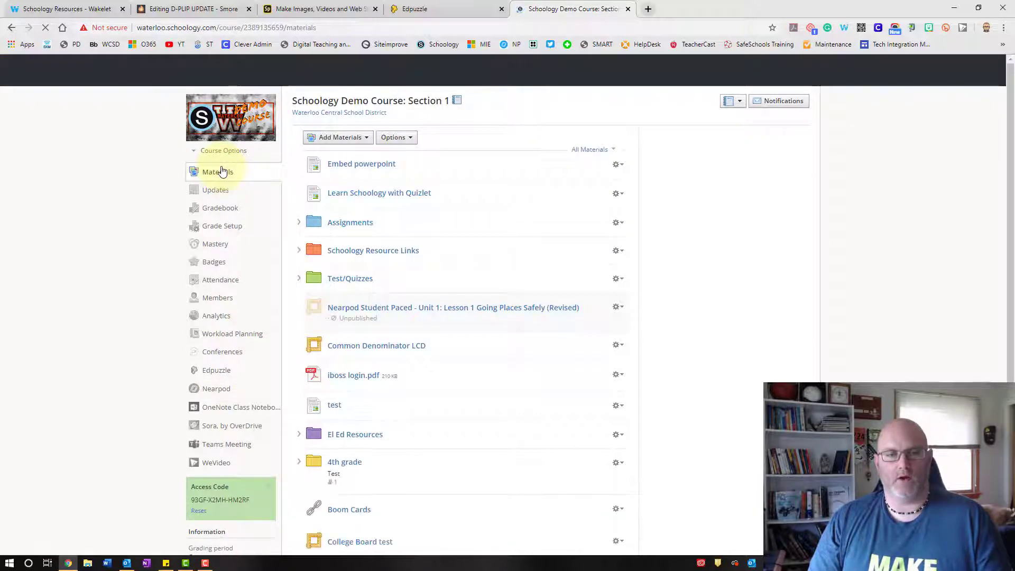
# - Open the Common Denominator LCD assignment to view student progress, then return to the course materials
pyautogui.scroll(-2, 367, 385)
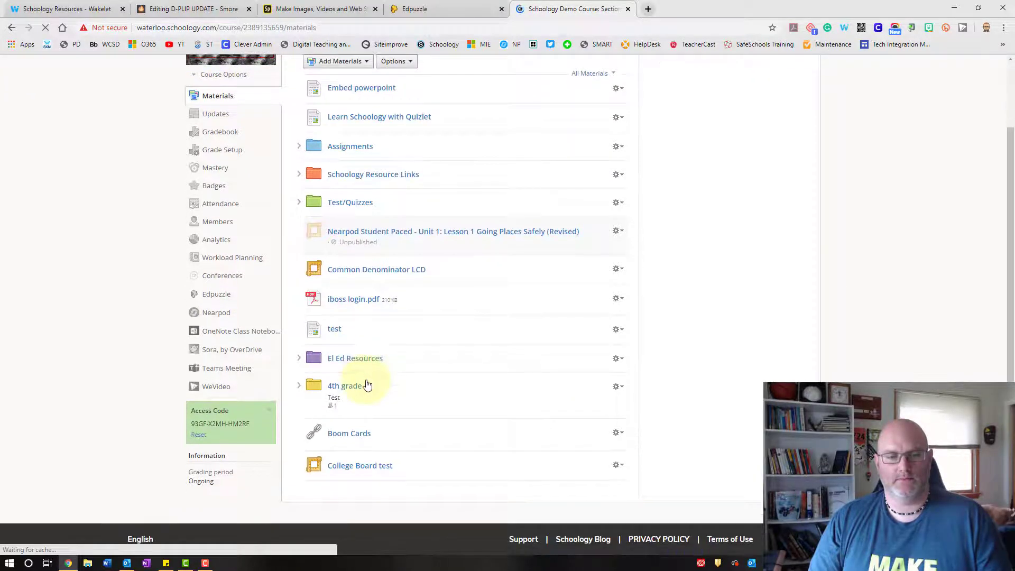
pyautogui.click(391, 271)
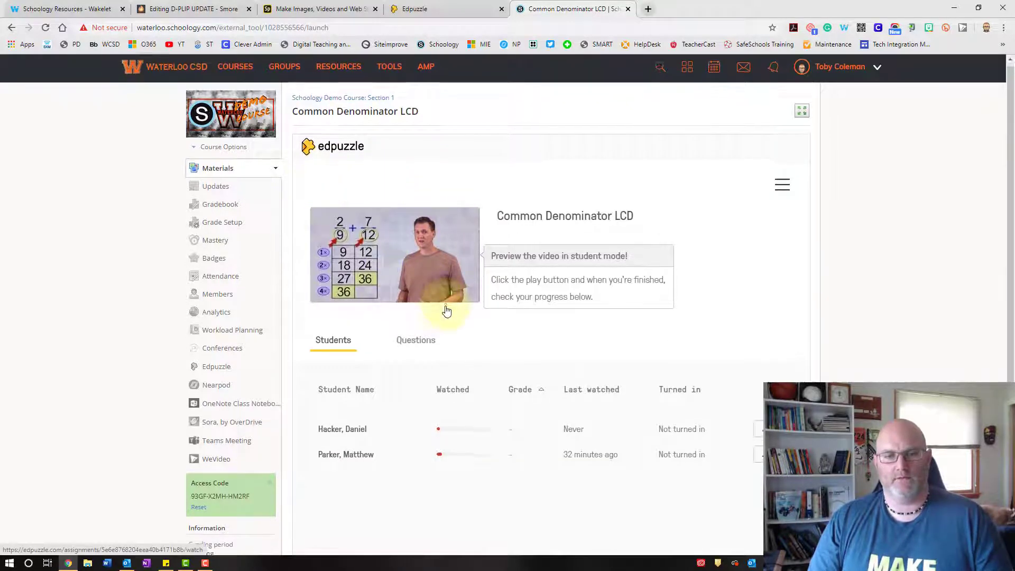
pyautogui.scroll(-1, 441, 317)
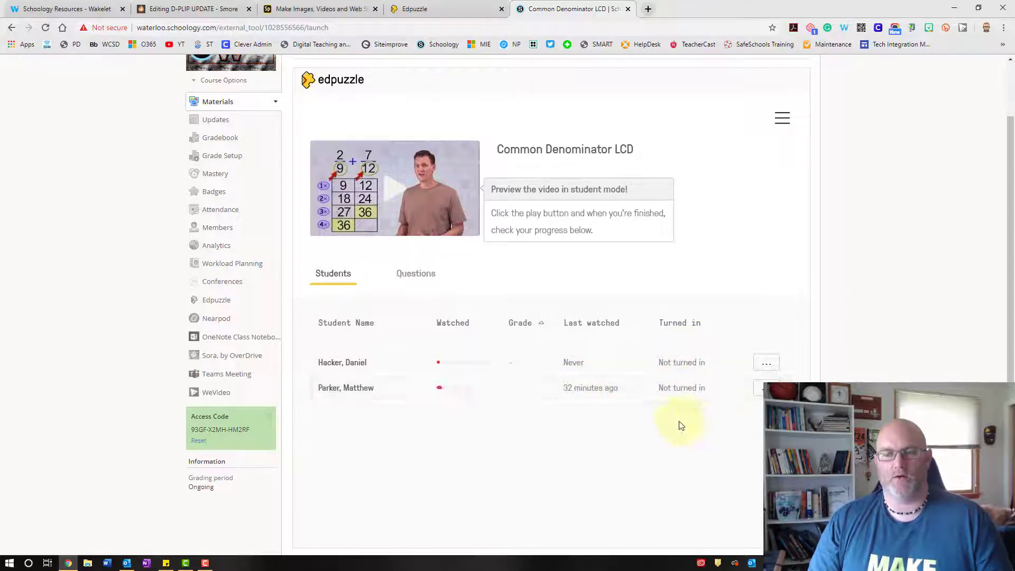
pyautogui.click(227, 109)
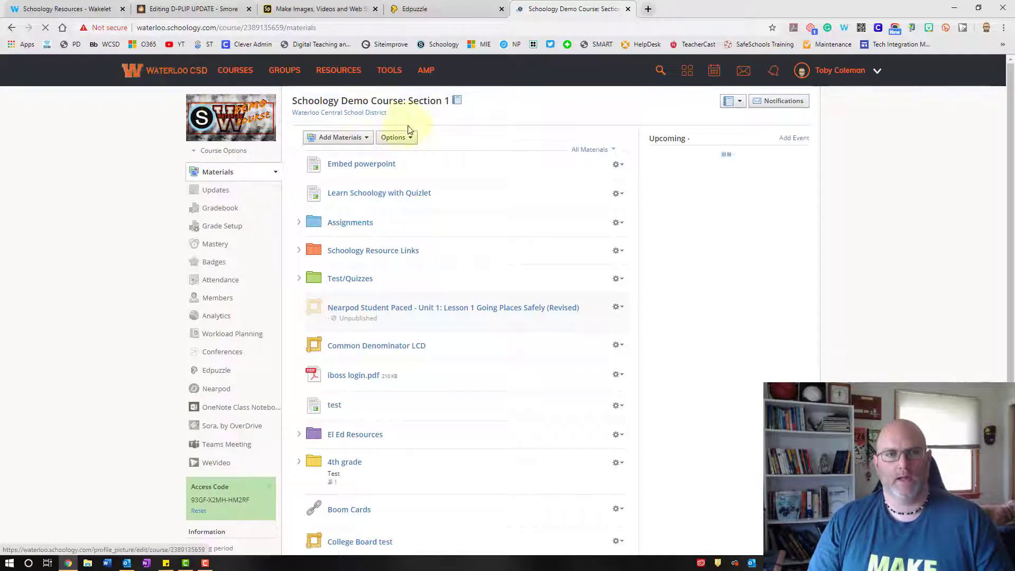
# - Add Edpuzzle material to the course and pick the Homophones video from My Content
pyautogui.click(358, 143)
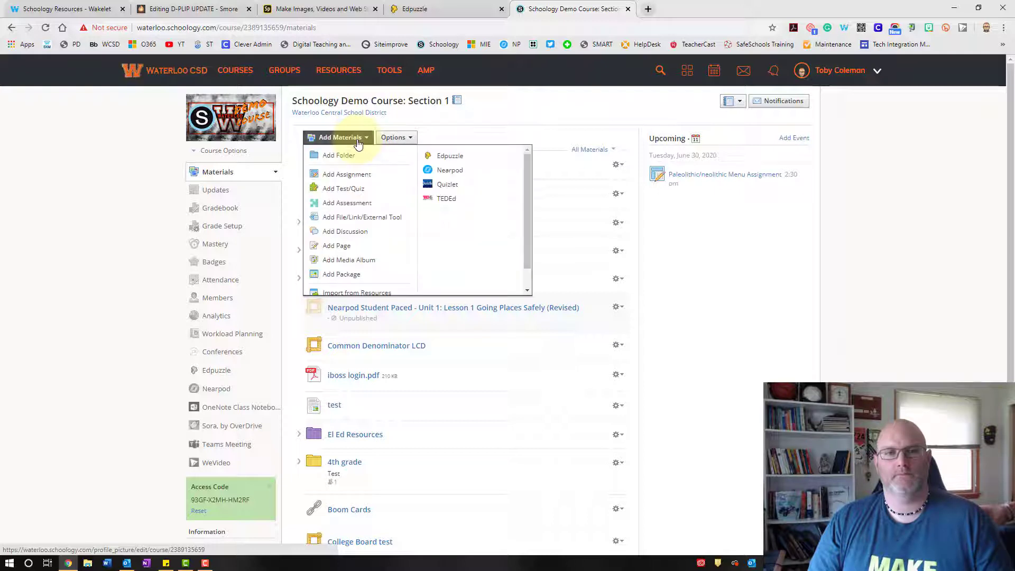
pyautogui.click(473, 158)
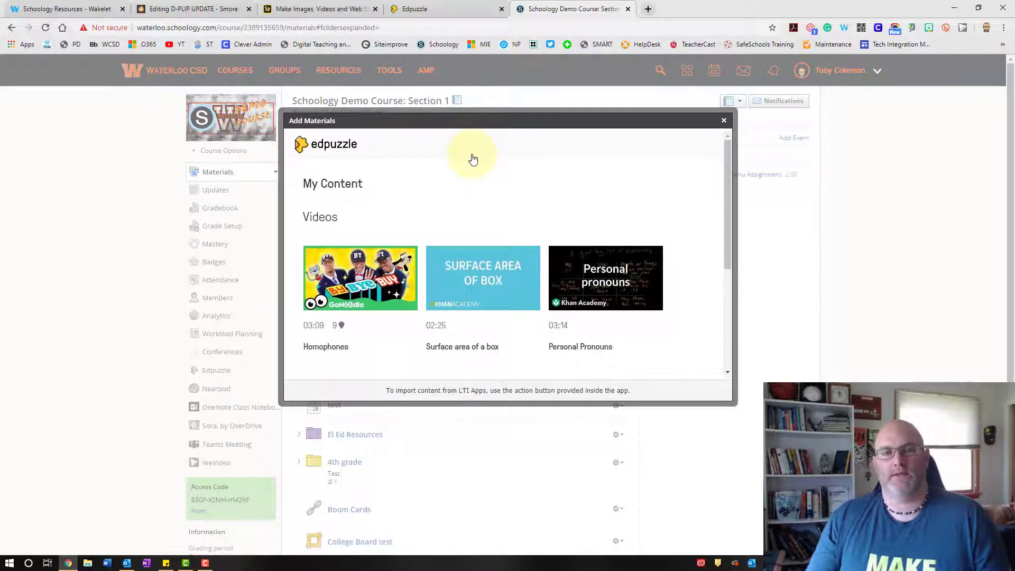
pyautogui.scroll(-2, 472, 159)
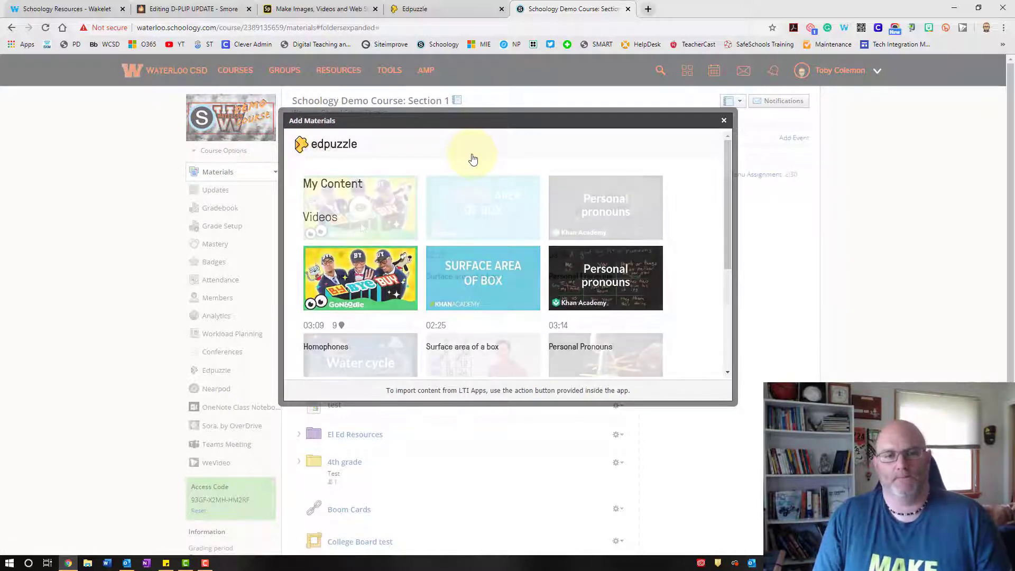
pyautogui.click(361, 216)
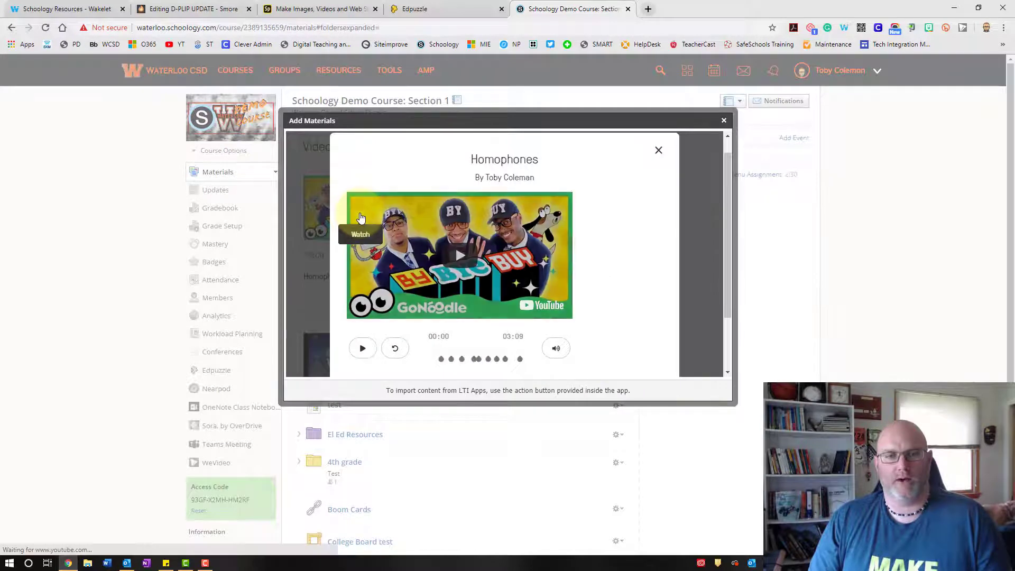
# - Assign the Homophones video to Schoology Demo Course: Section 1 with default settings
pyautogui.scroll(-2, 590, 235)
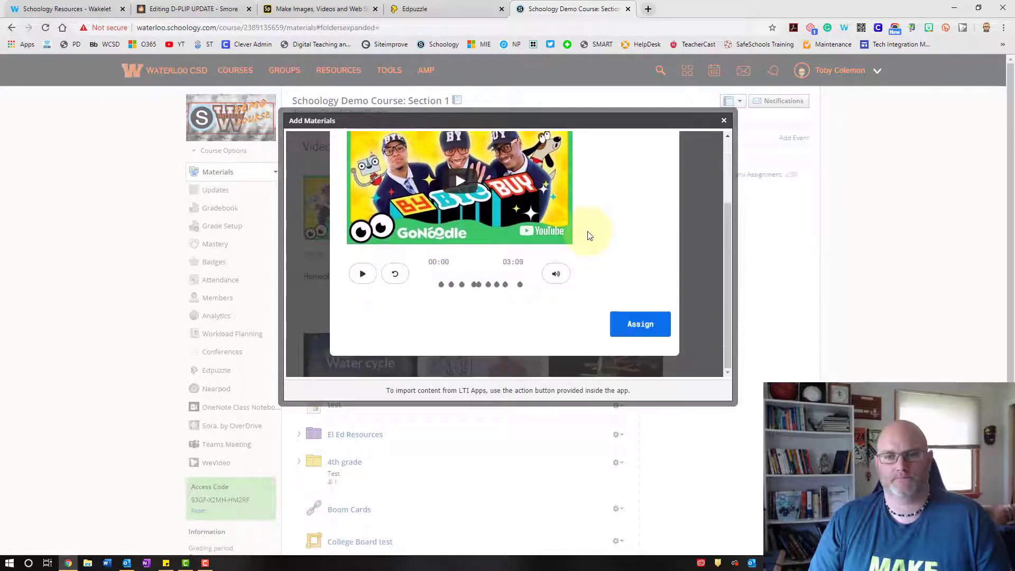
pyautogui.click(631, 331)
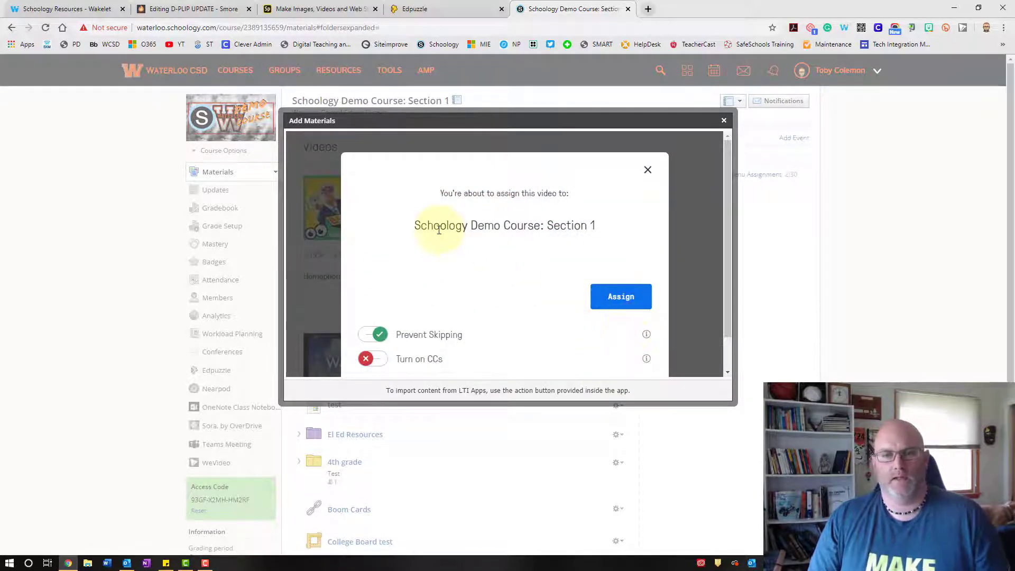
pyautogui.scroll(-1, 442, 290)
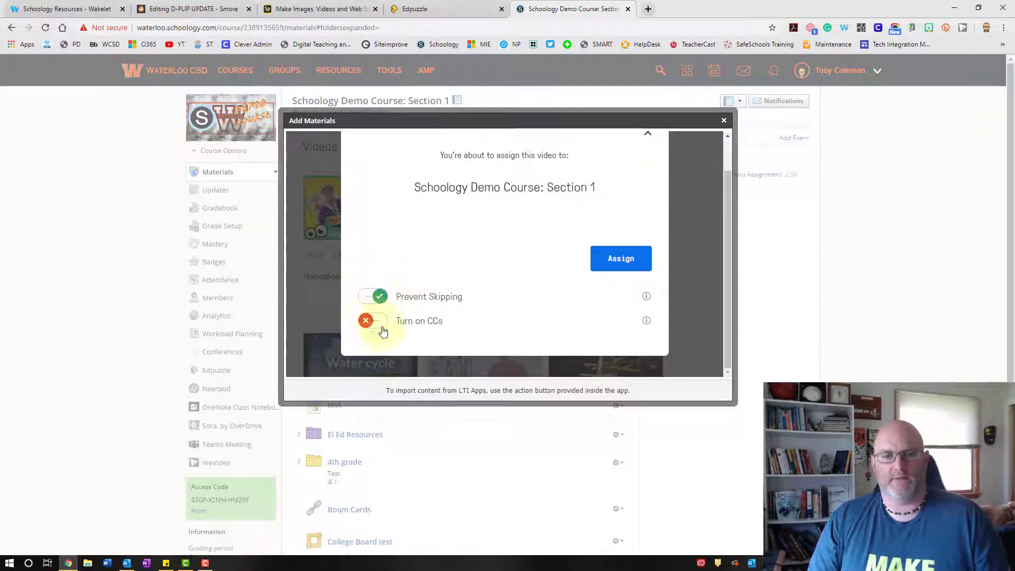
pyautogui.scroll(1, 476, 306)
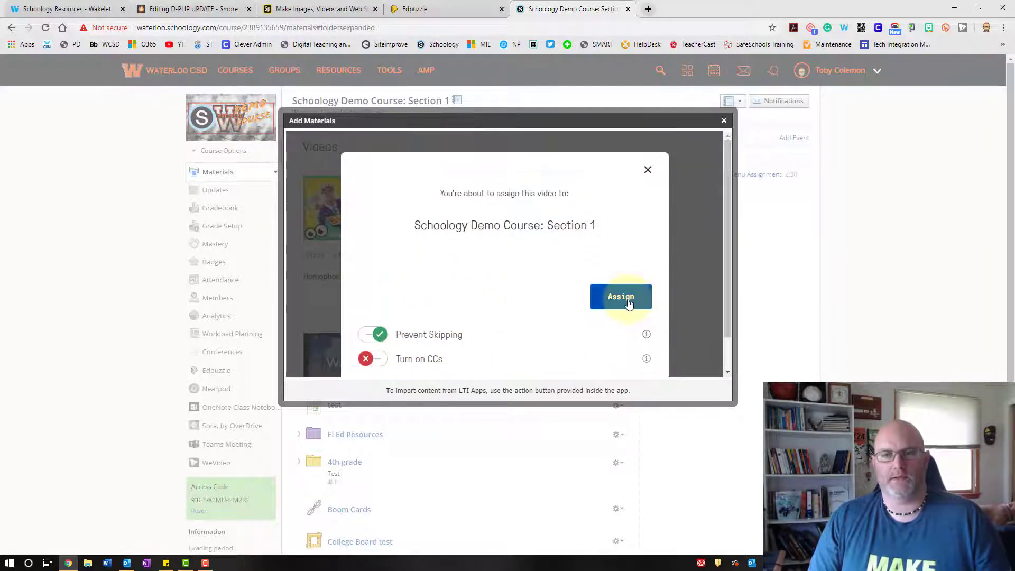
pyautogui.click(627, 302)
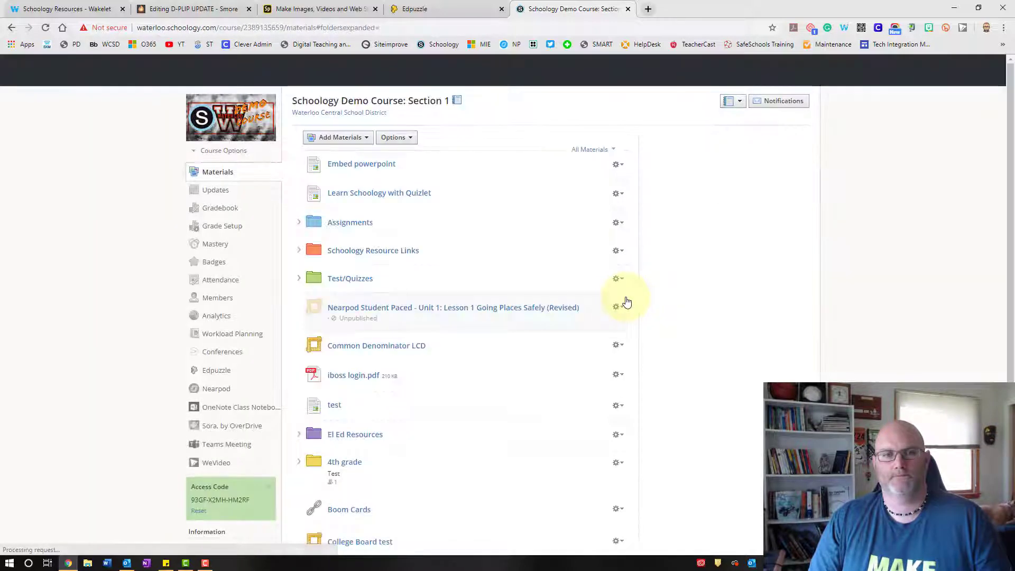
# - Edit the Homophones material to enable grading at 100 points in the PD category, and save the changes
pyautogui.scroll(-2, 472, 324)
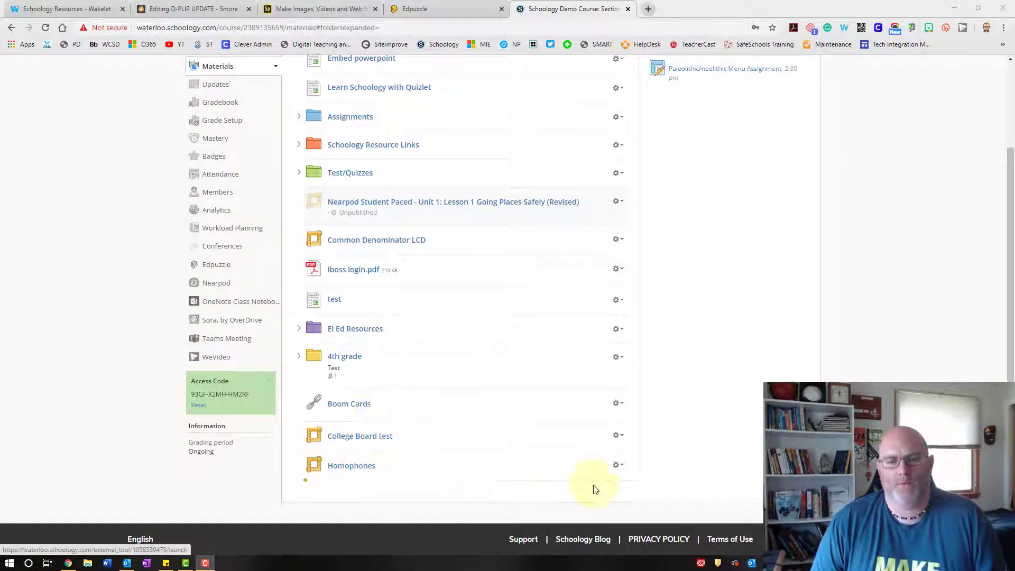
pyautogui.click(620, 468)
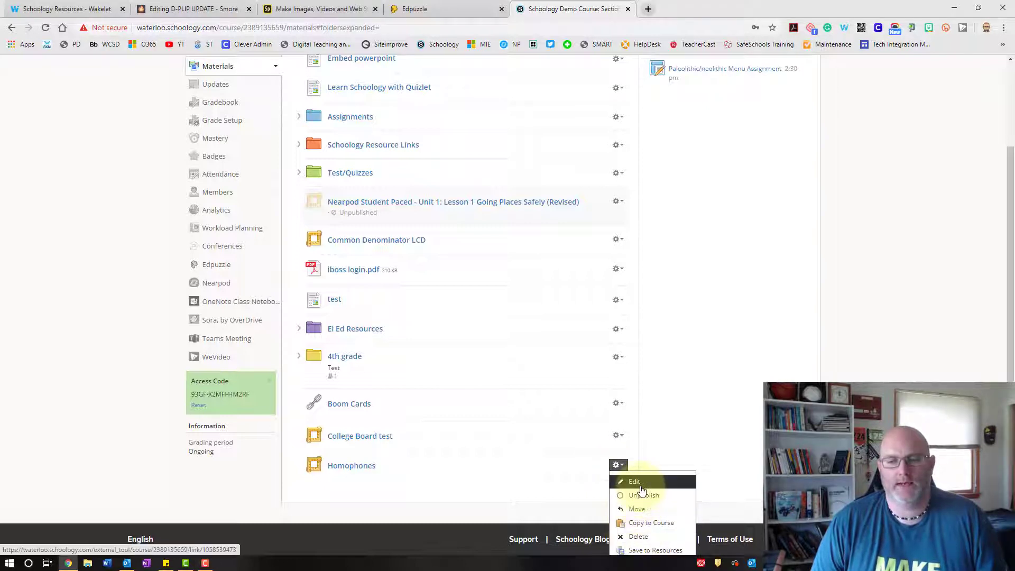
pyautogui.click(642, 486)
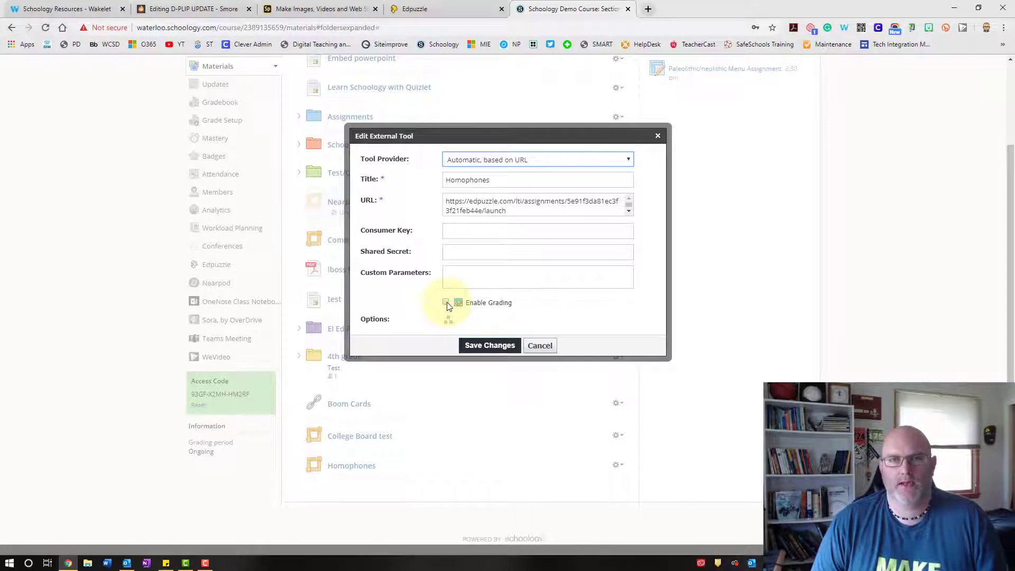
pyautogui.click(447, 303)
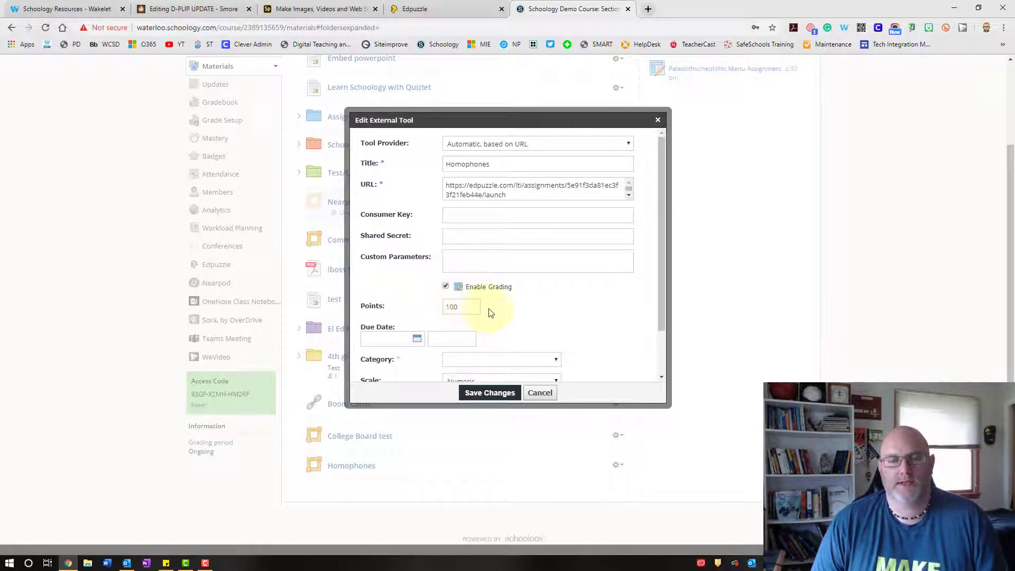
pyautogui.scroll(-1, 515, 320)
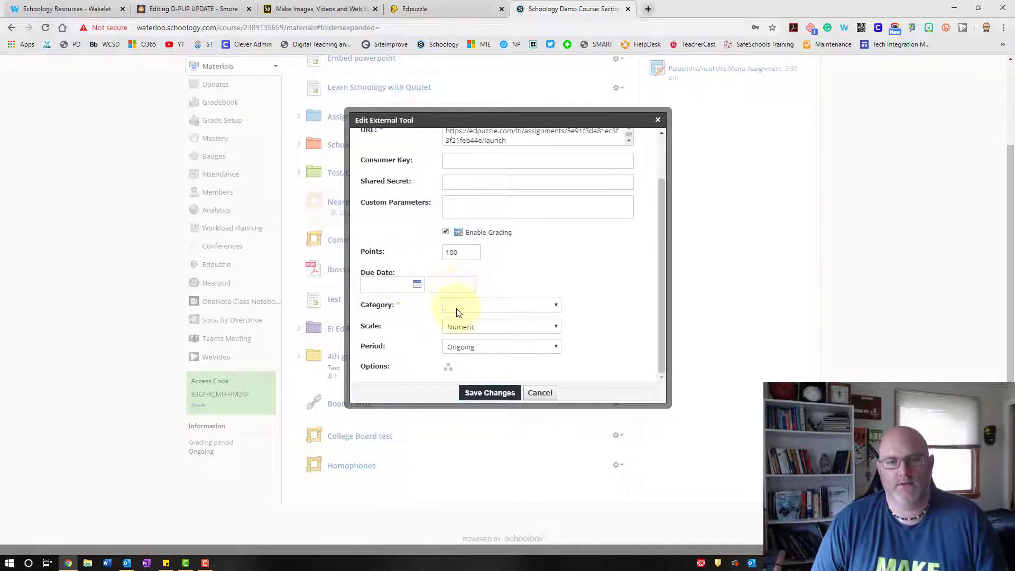
pyautogui.click(455, 309)
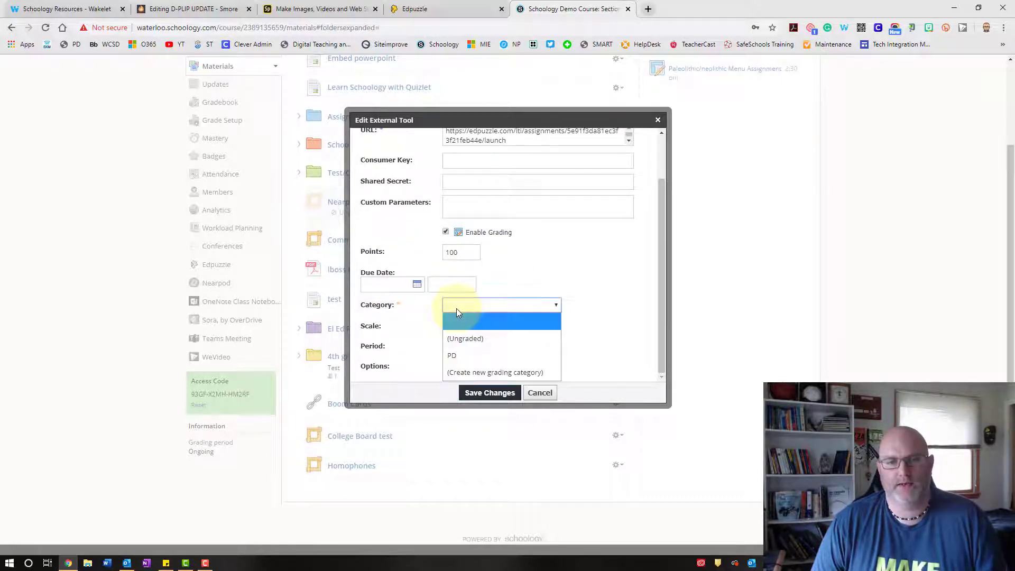
pyautogui.click(452, 360)
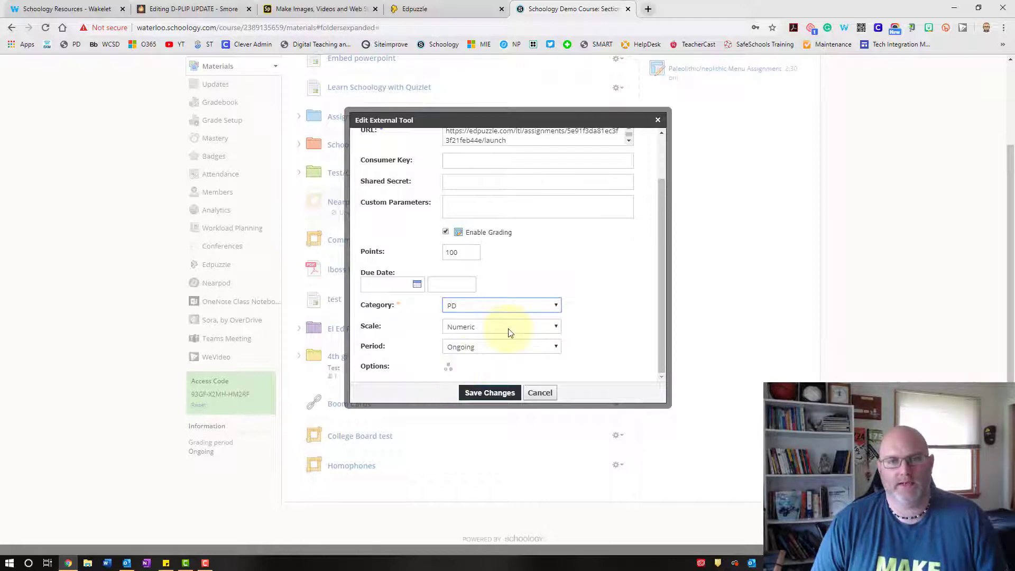
pyautogui.scroll(1, 507, 333)
pyautogui.scroll(-1, 508, 331)
pyautogui.click(490, 394)
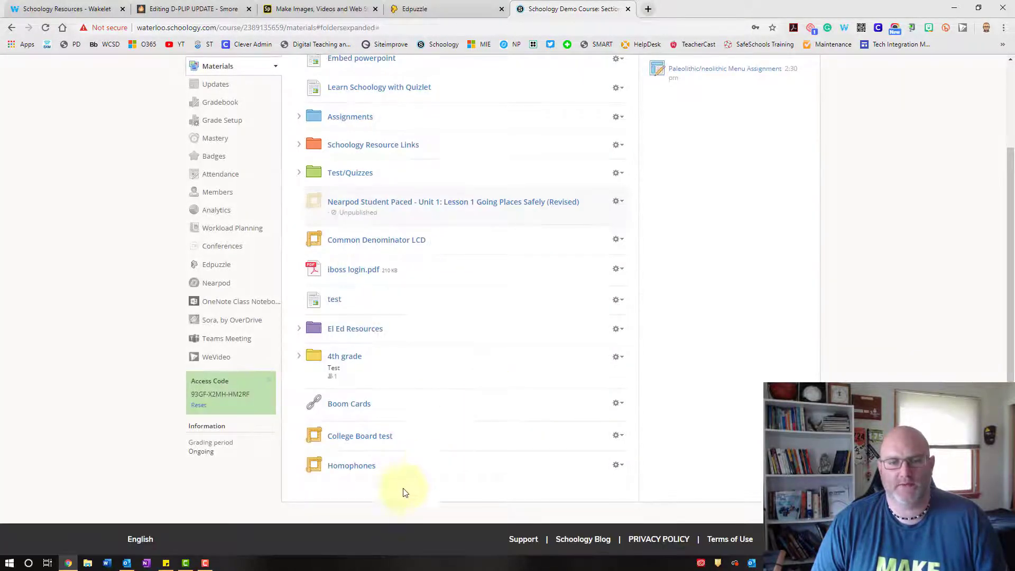
# - Open the Homophones assignment as a student would see it and review the embedded Edpuzzle video
pyautogui.click(352, 466)
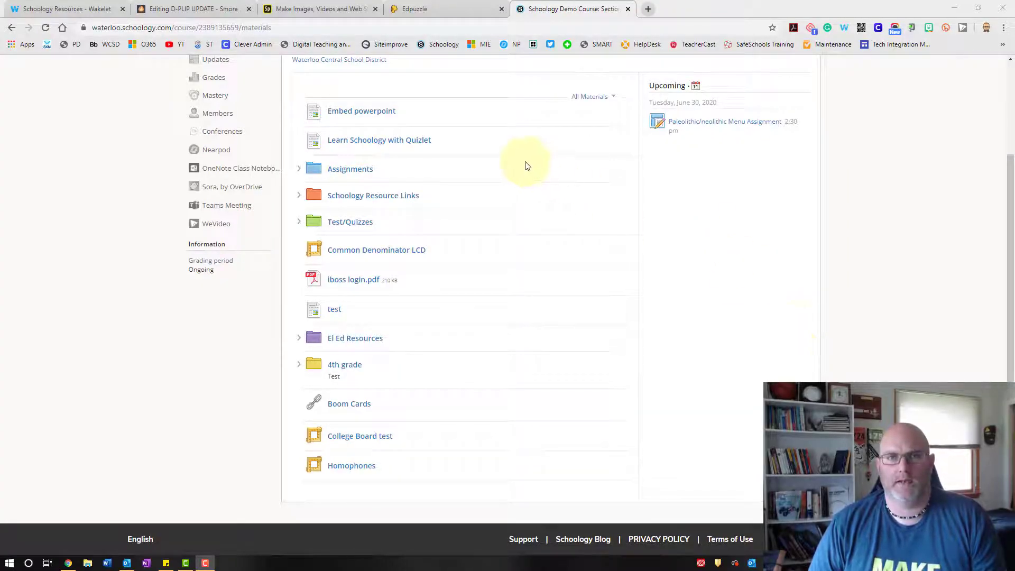
pyautogui.click(352, 466)
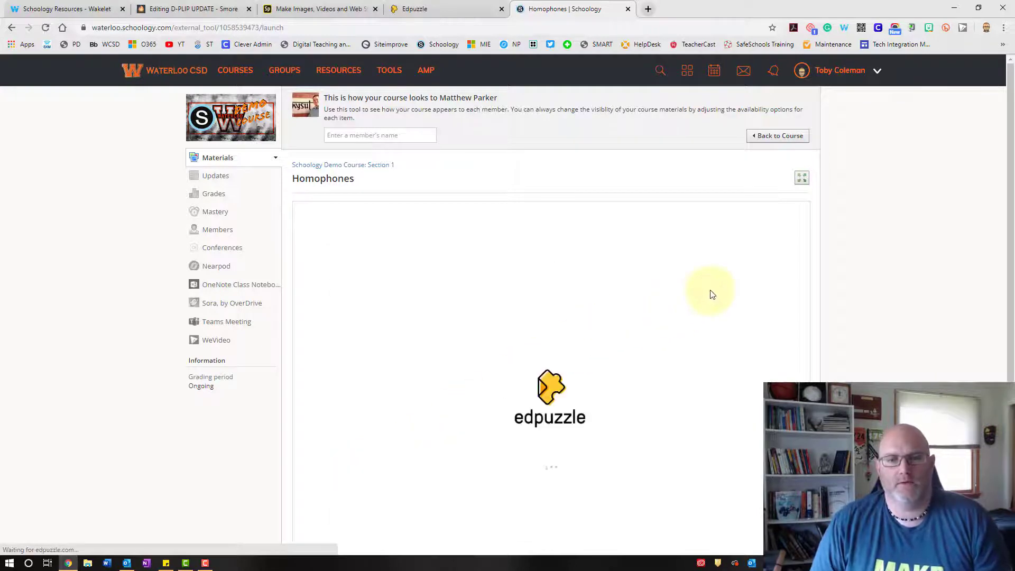
pyautogui.scroll(-1, 709, 294)
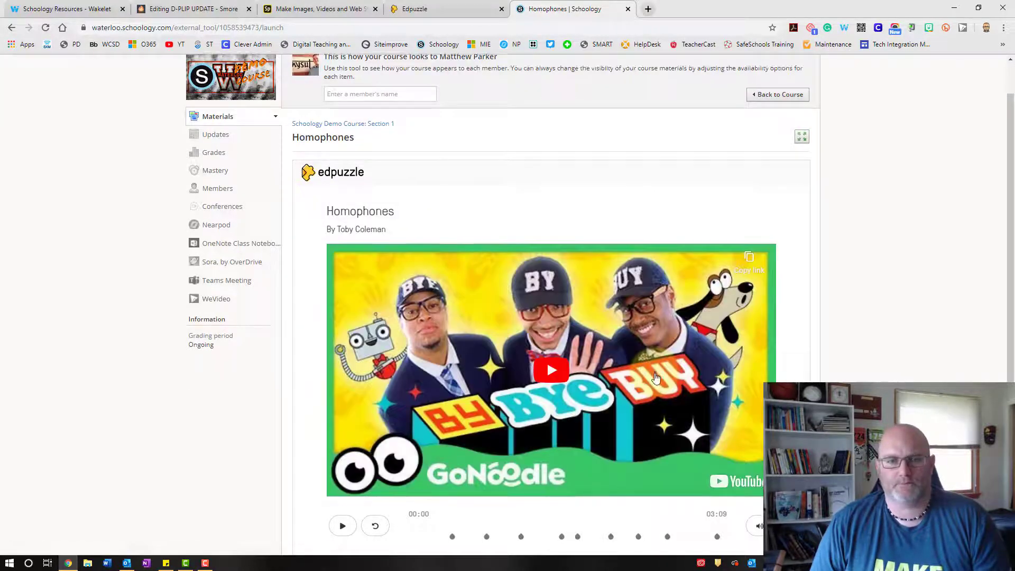
pyautogui.scroll(-2, 563, 313)
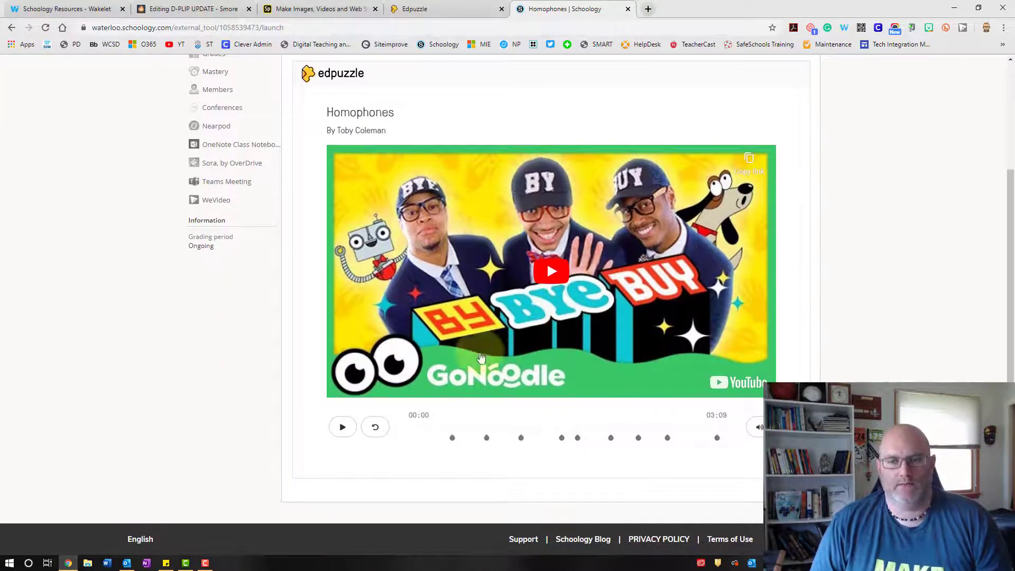